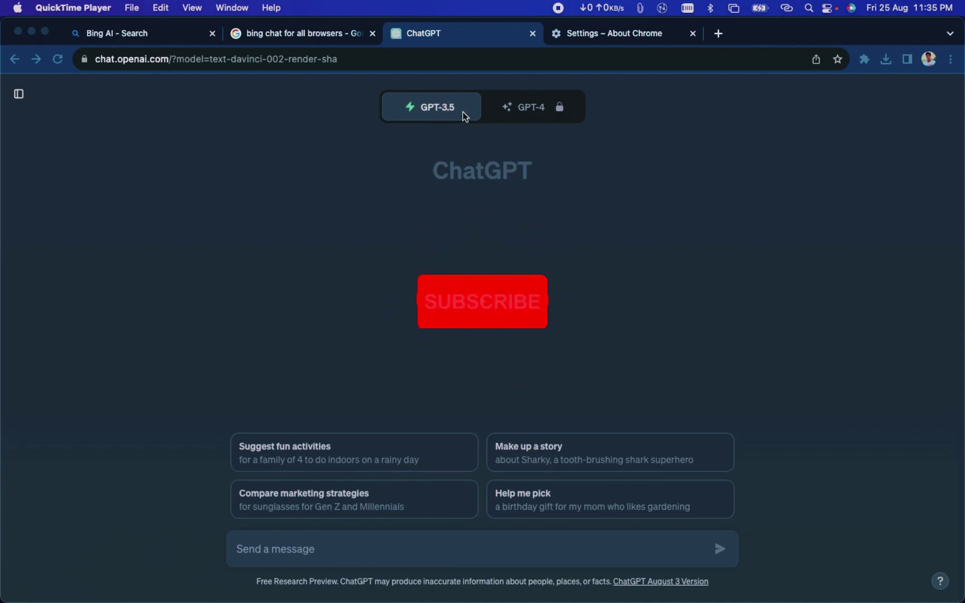
- Ask ChatGPT about 'chandaryaan 3' after dismissing the GPT-4 upgrade offer, and highlight its 2021 knowledge-cutoff sentence
left_click(531, 110)
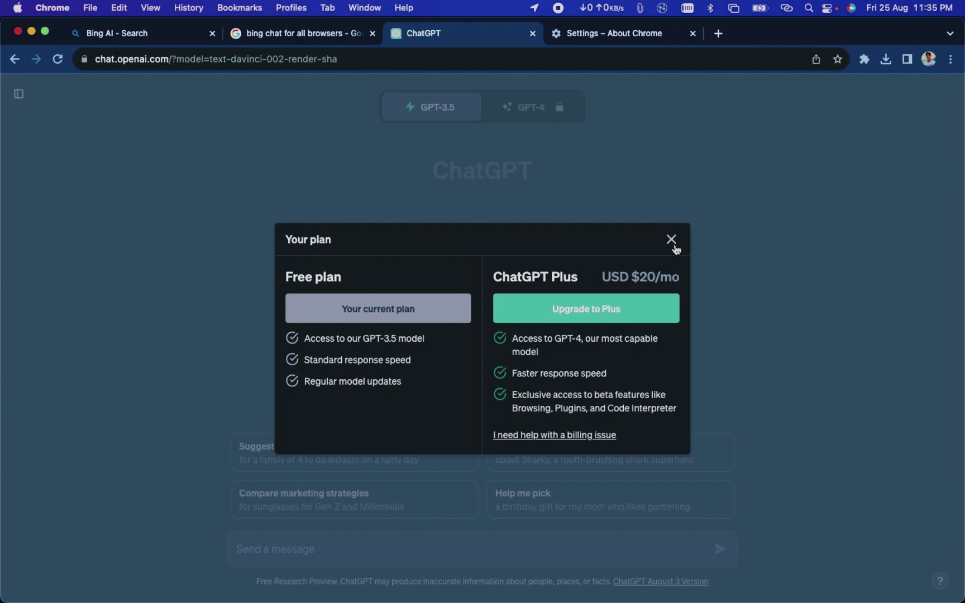
left_click(674, 244)
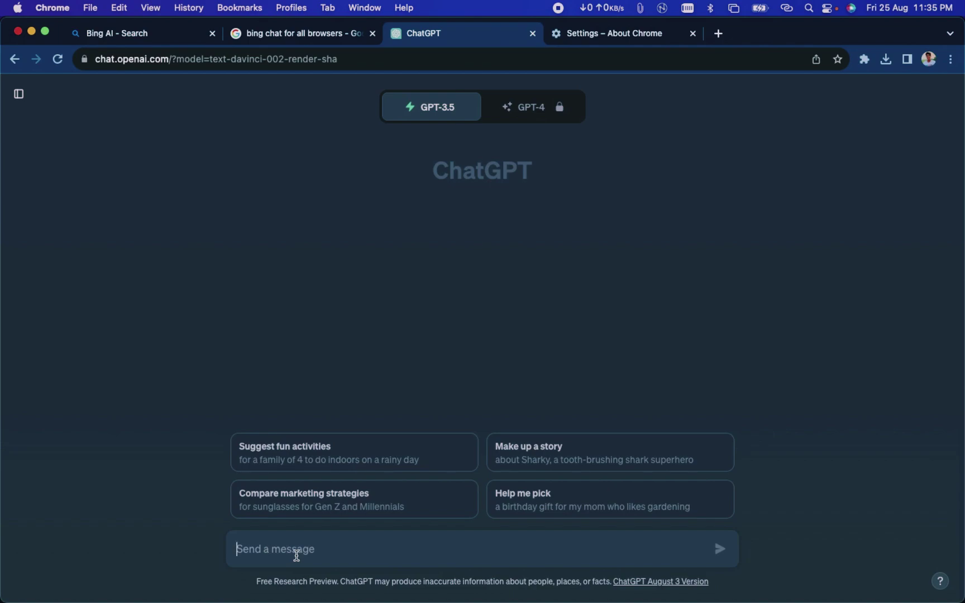
type("cha")
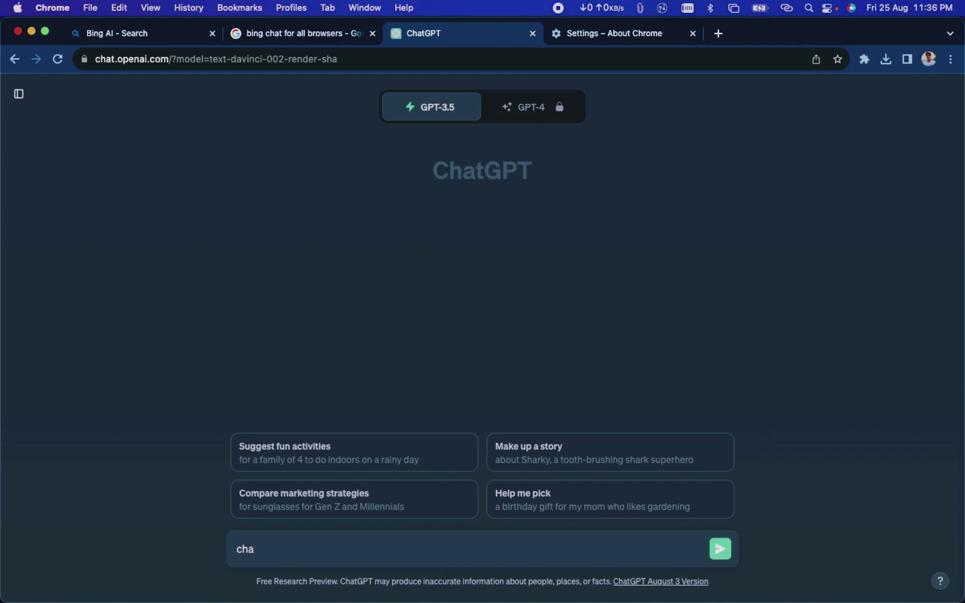
type("ndarya")
type("an 3")
key("Return")
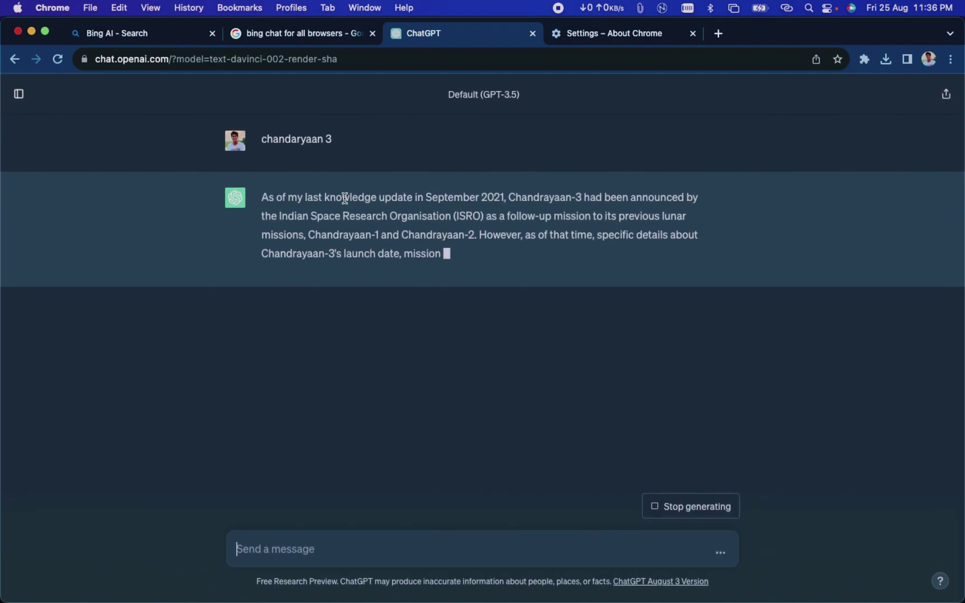
left_click_drag(288, 198, 482, 208)
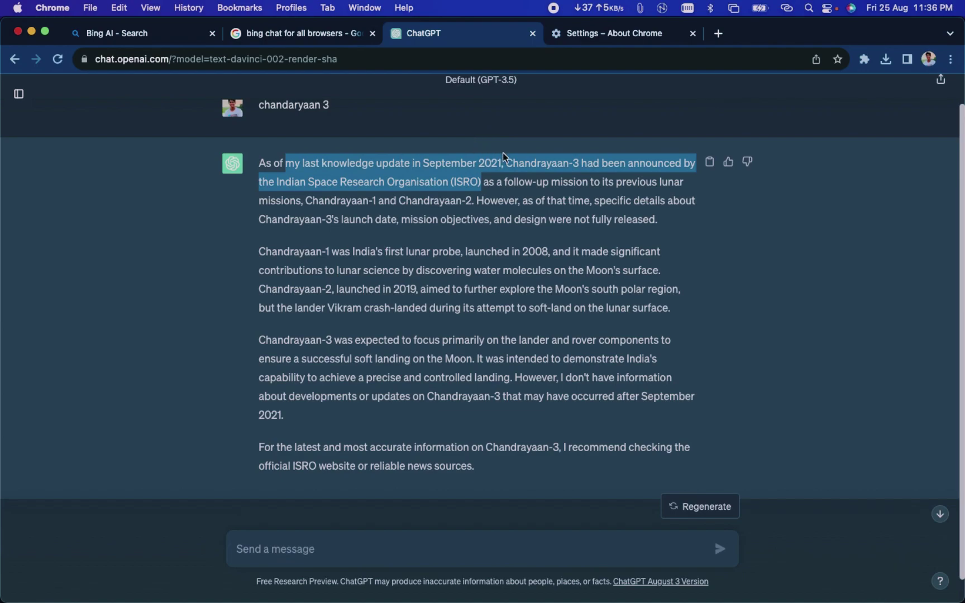
scroll(503, 153, "down", 1)
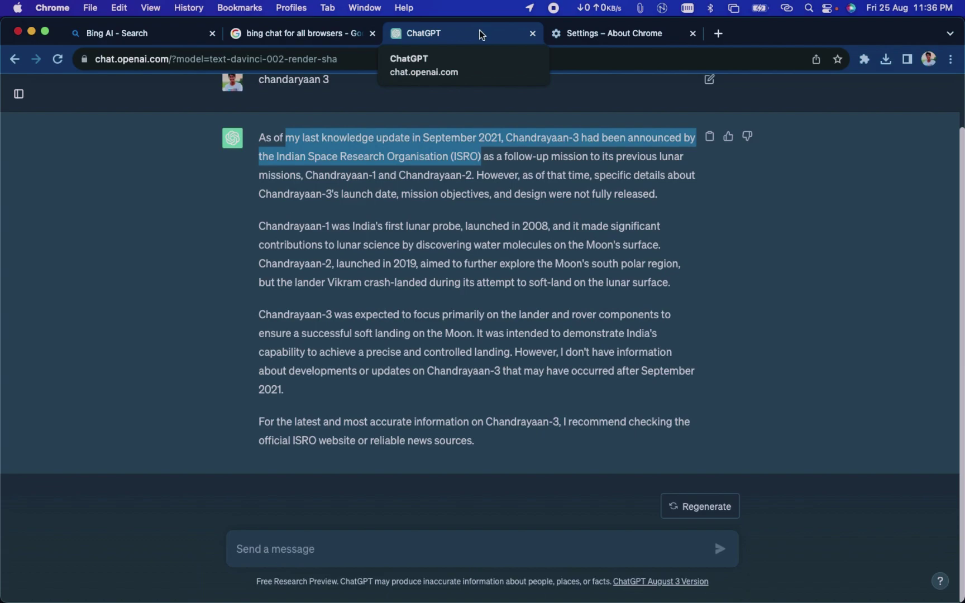
scroll(497, 205, "up", 3)
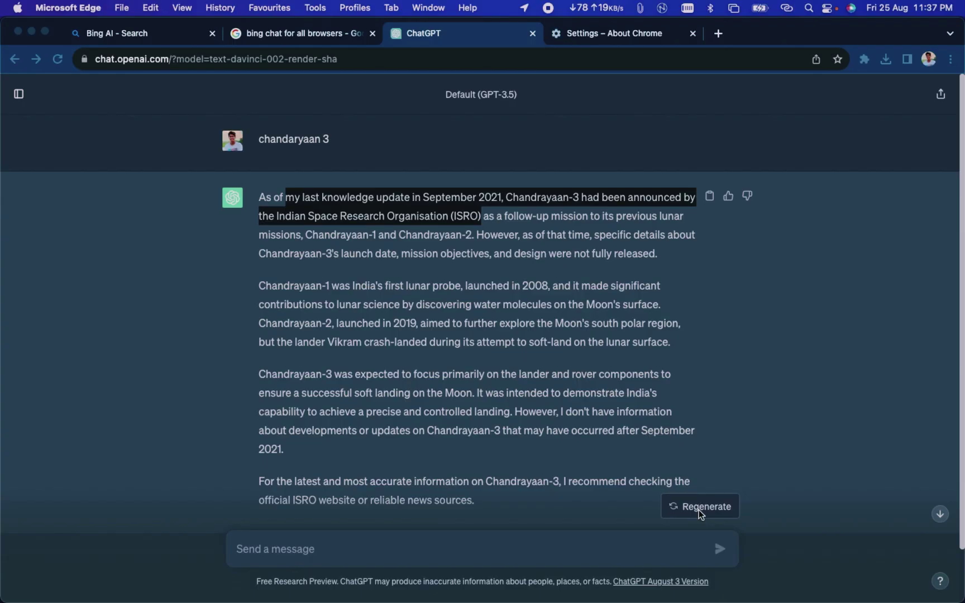
mouse_move(711, 600)
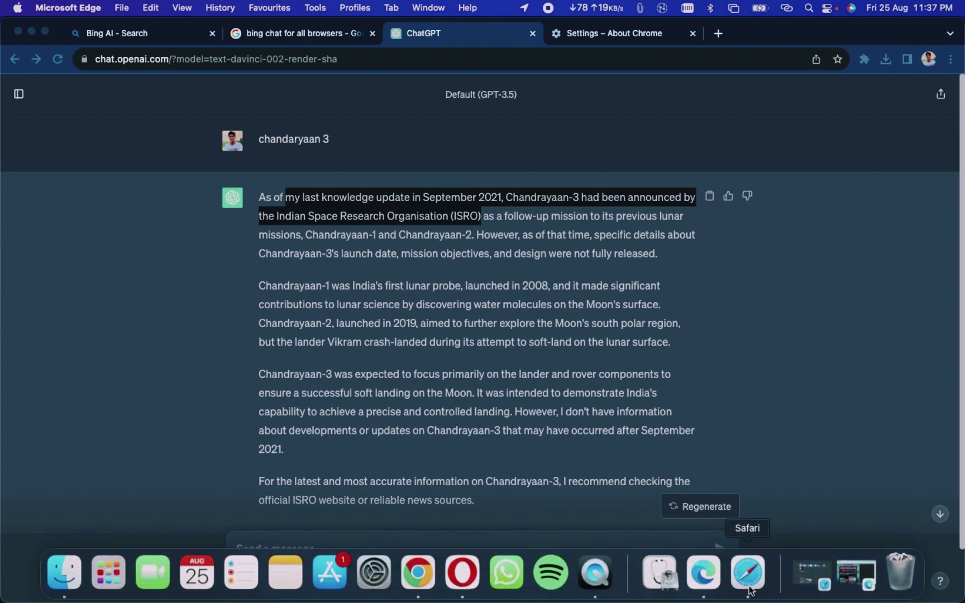
- Ask Bing Chat in Edge about 'chandrayaan 3', read the 2023 landing answer, then minimise Edge
left_click(711, 581)
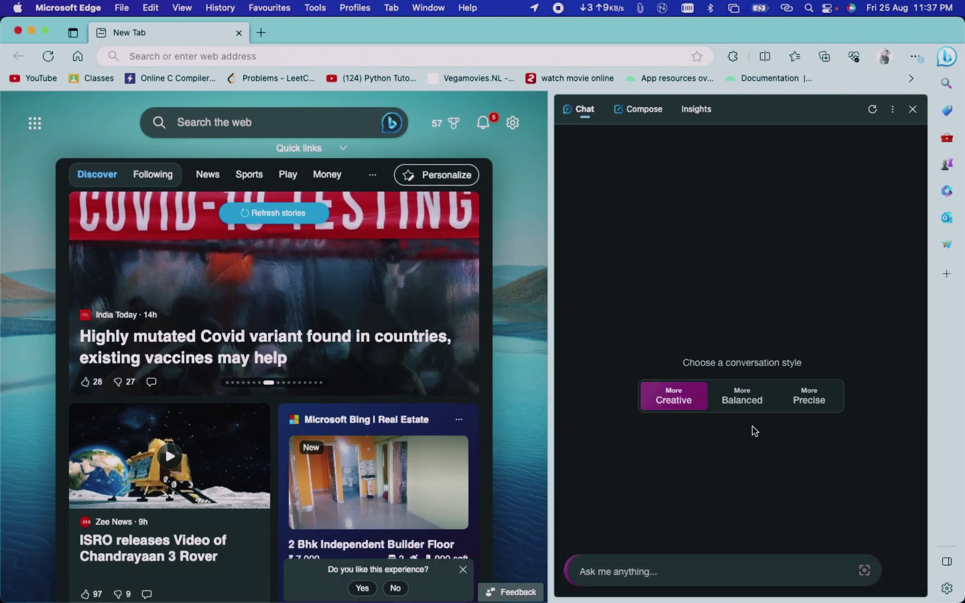
left_click(670, 572)
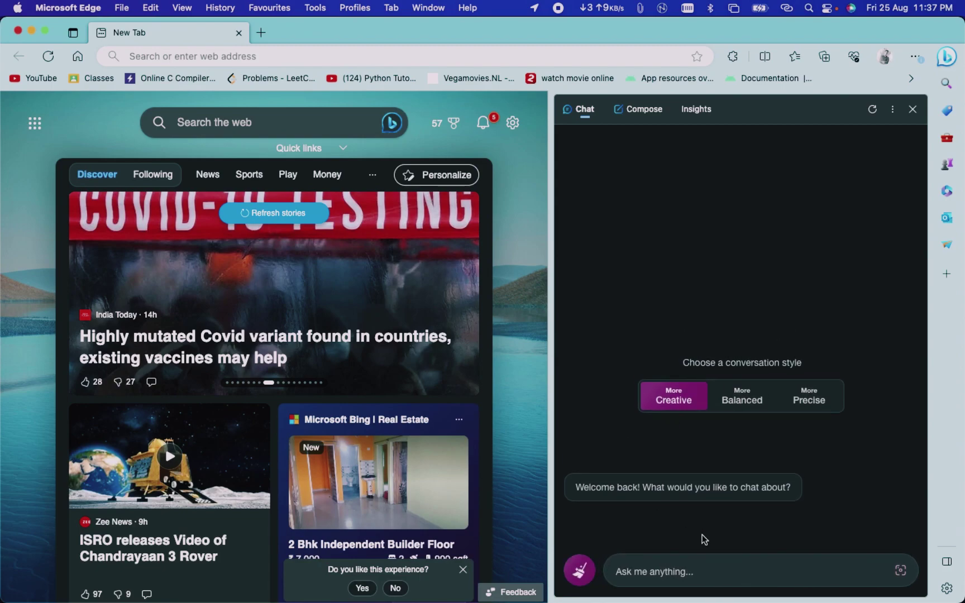
type("chandy")
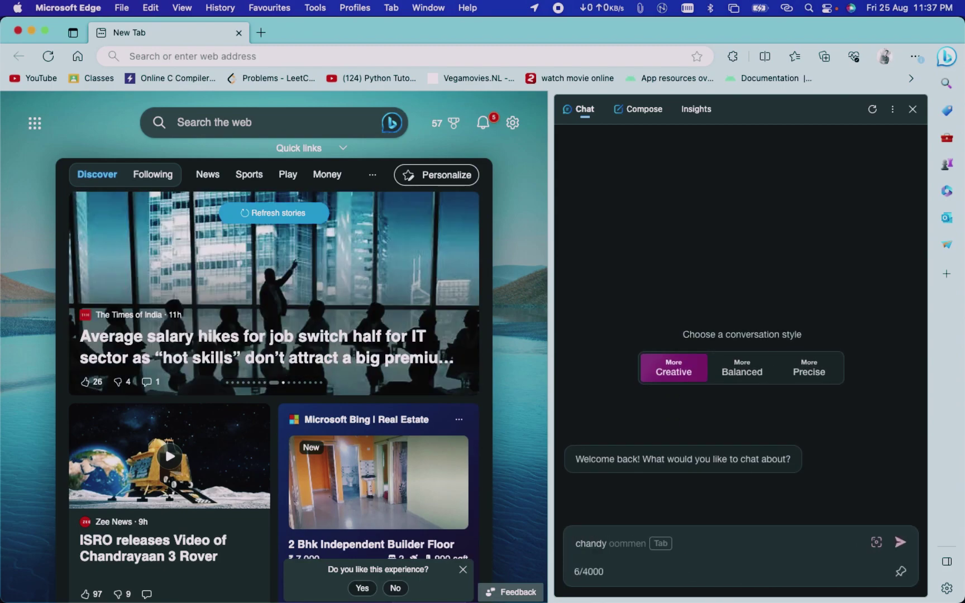
key("BackSpace")
type("drayaan ")
type("3")
key("Return")
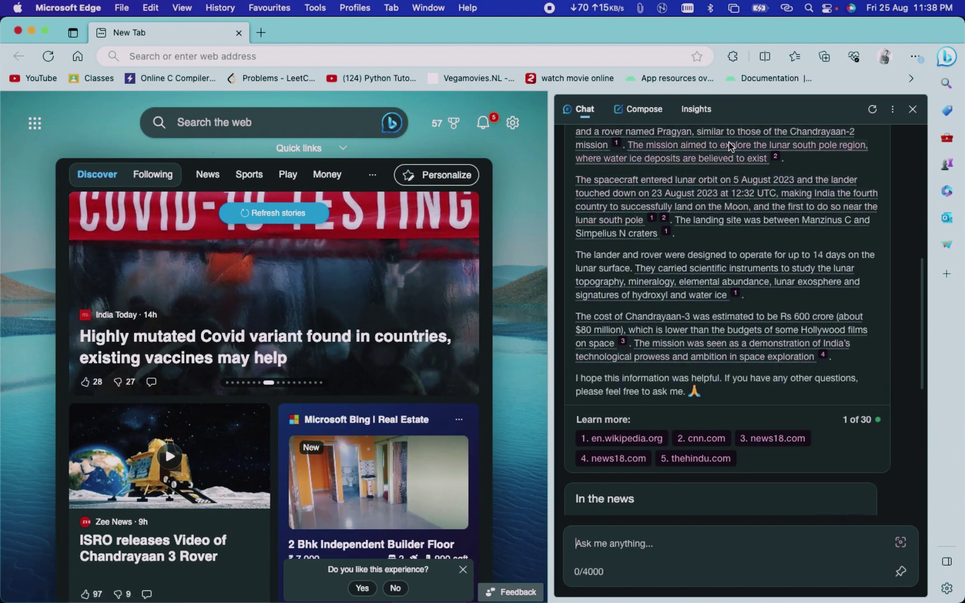
scroll(727, 226, "up", 5)
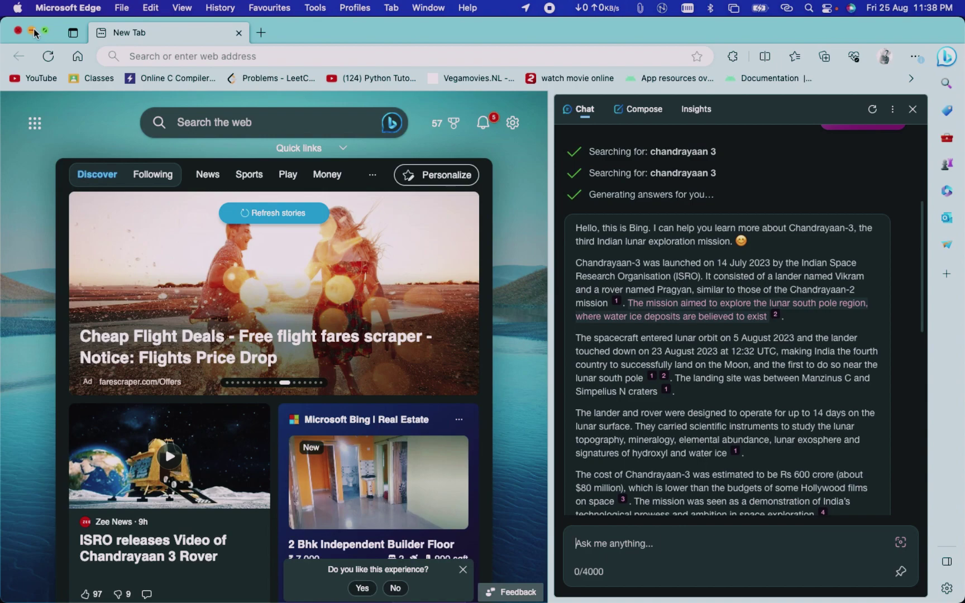
left_click(33, 30)
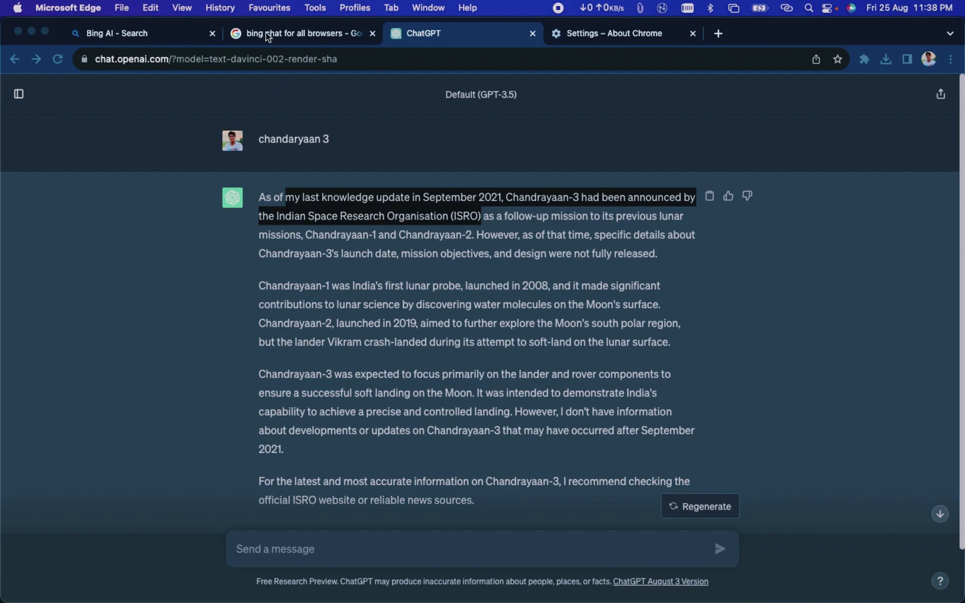
- Ask Bing Chat in Chrome about 'chandryan 3' and get its 2023 mission summary with news articles
left_click(294, 34)
left_click(129, 33)
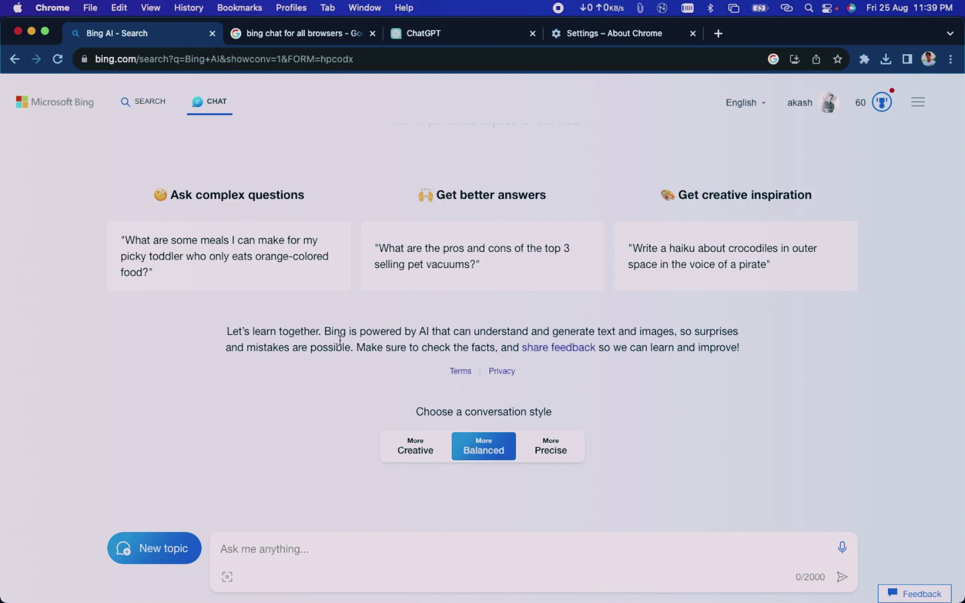
left_click(289, 545)
type("cha")
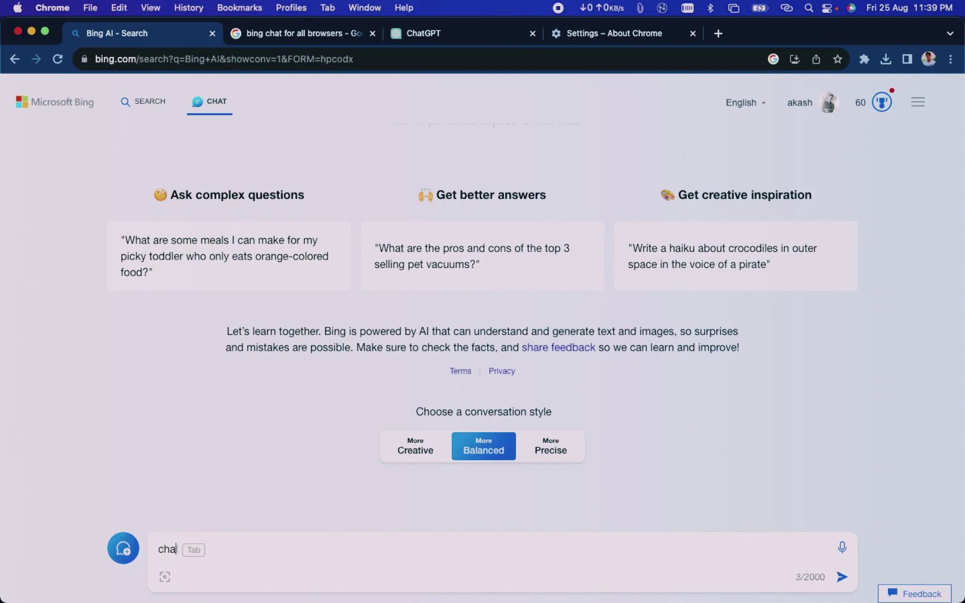
type("ndy ")
type("drya")
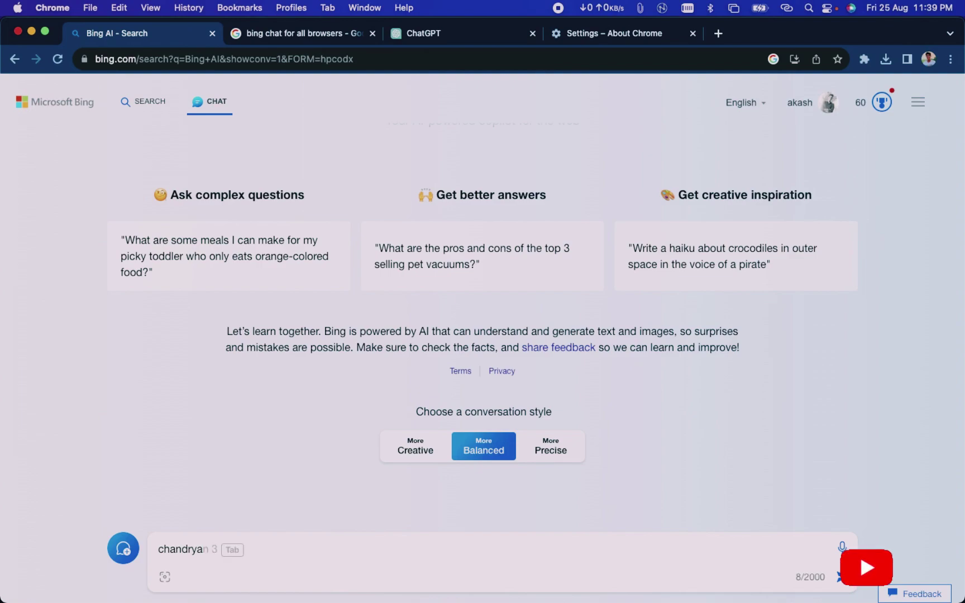
type("n 3")
key("Return")
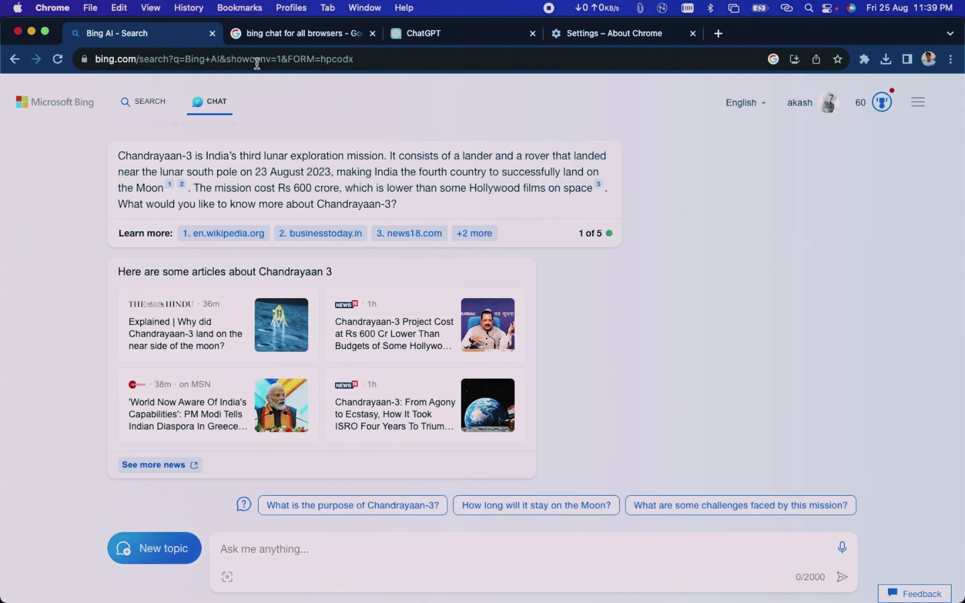
- Copy the Bing chat page address, briefly show and hide Edge, and head over to Safari
left_click(308, 61)
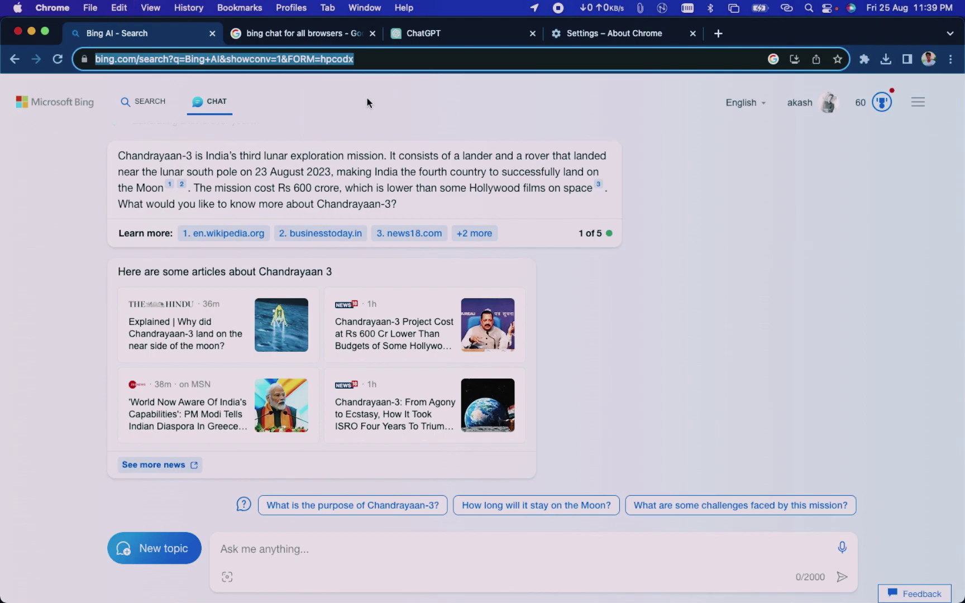
left_click(713, 575)
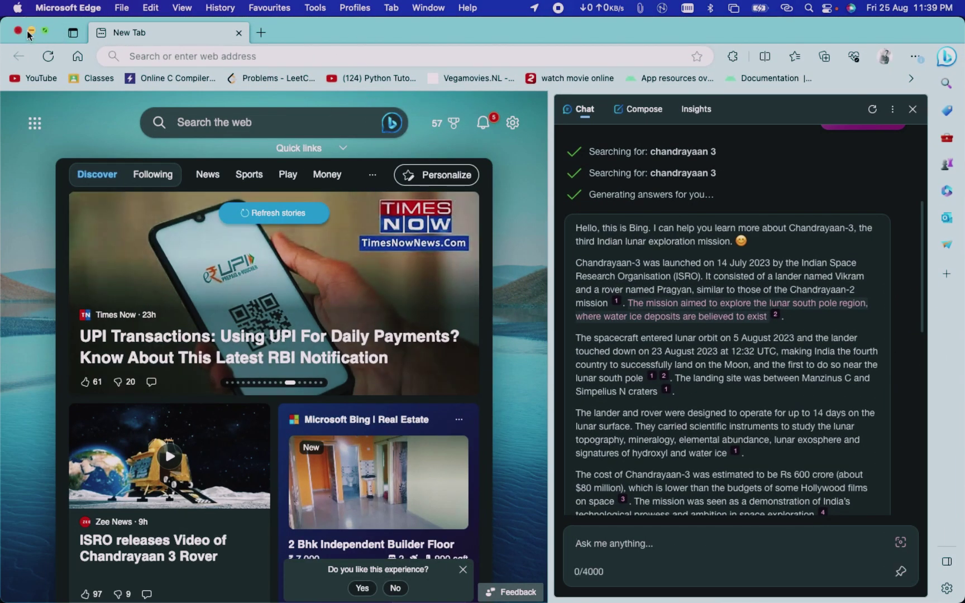
left_click(30, 33)
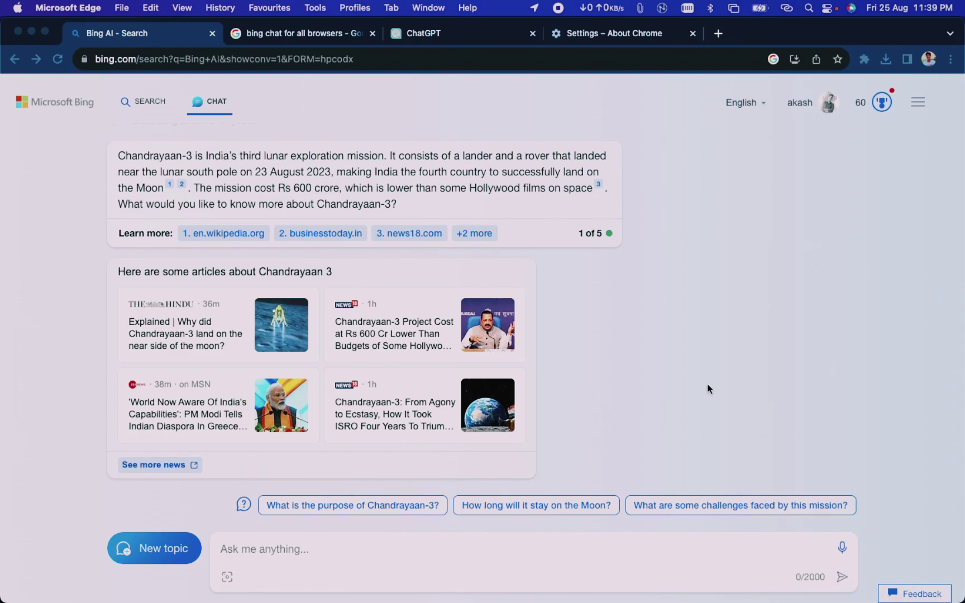
key("ctrl+Up")
- Load the pasted Bing address in Safari and try its Chat tab, which demands access to the new Bing
left_click(748, 575)
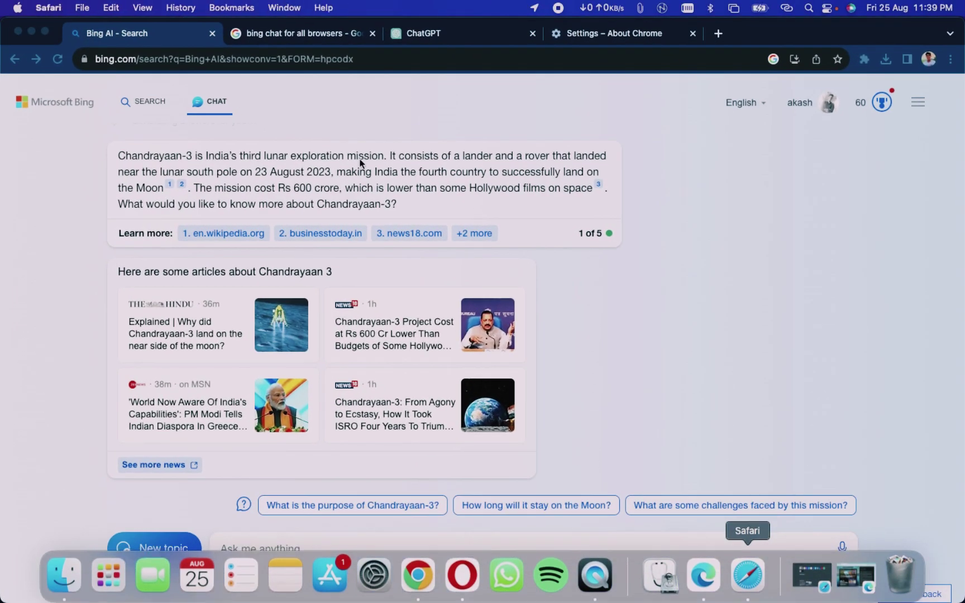
left_click(335, 40)
type("https://www.bing.com/search?q=Bing+AI&showconv=1&FORM=hpcodx")
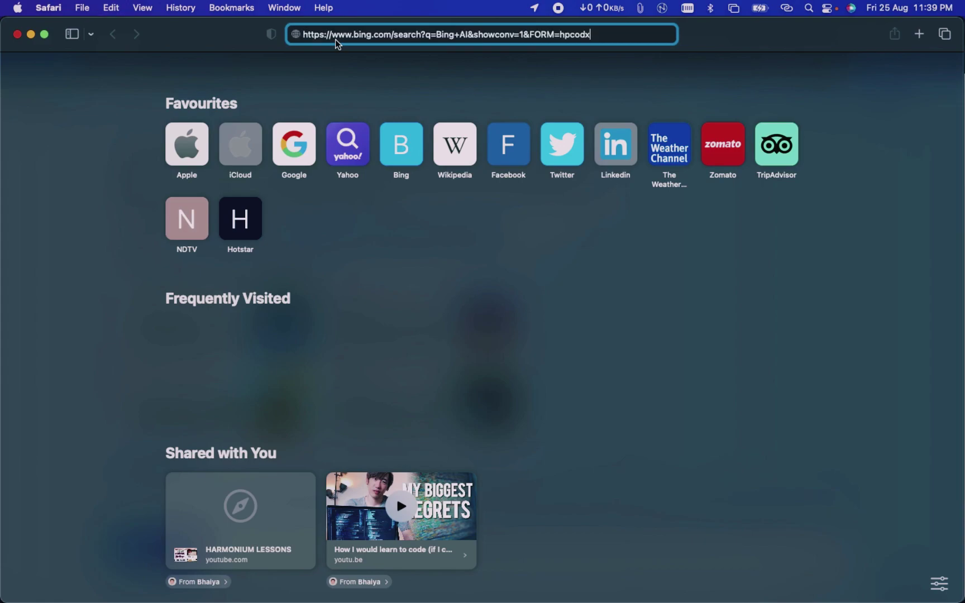
key("Return")
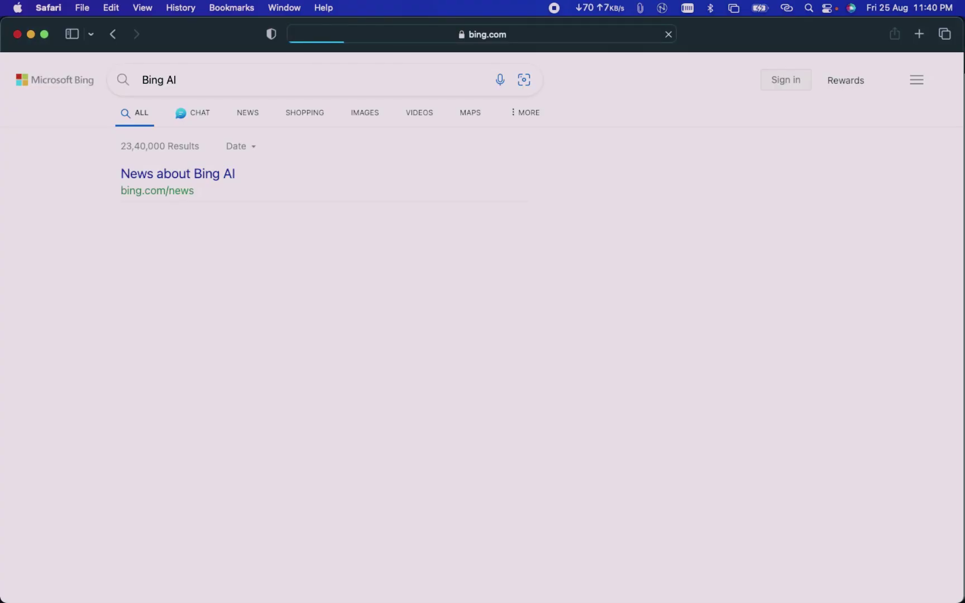
left_click(196, 116)
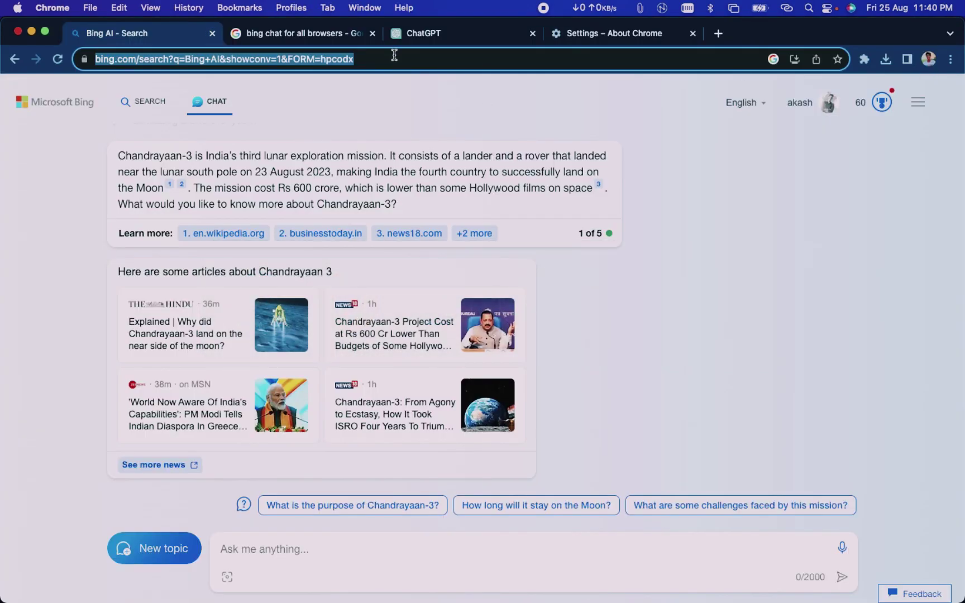
- From the 'bing chat for all browsers' results, add the New Bing Anywhere extension to Chrome
left_click(282, 34)
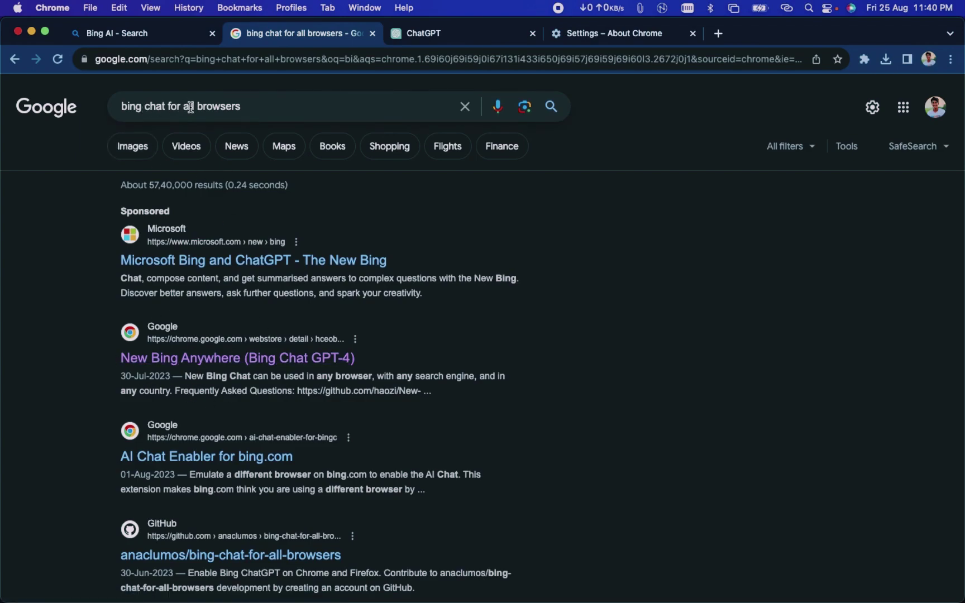
left_click(192, 358)
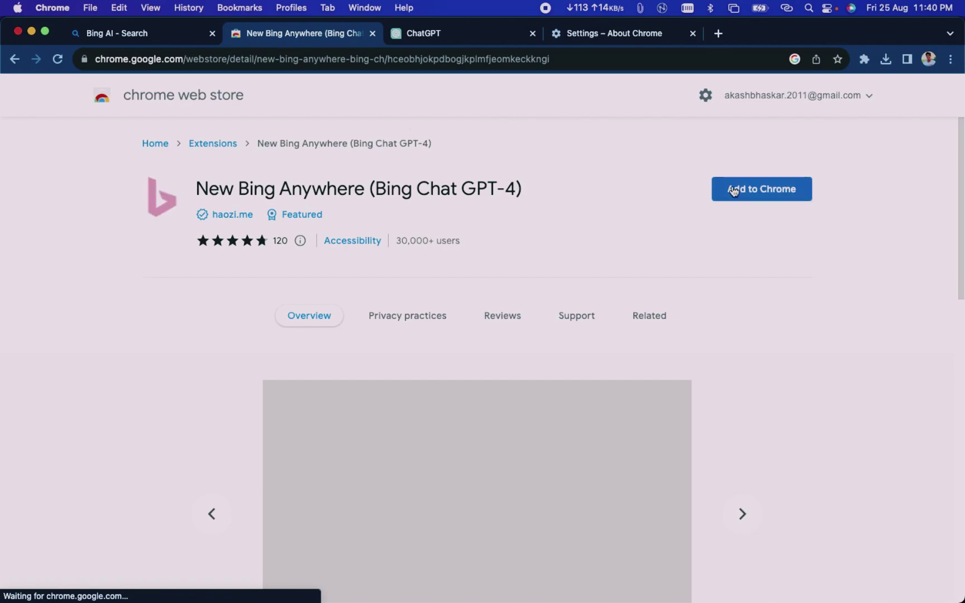
left_click(761, 189)
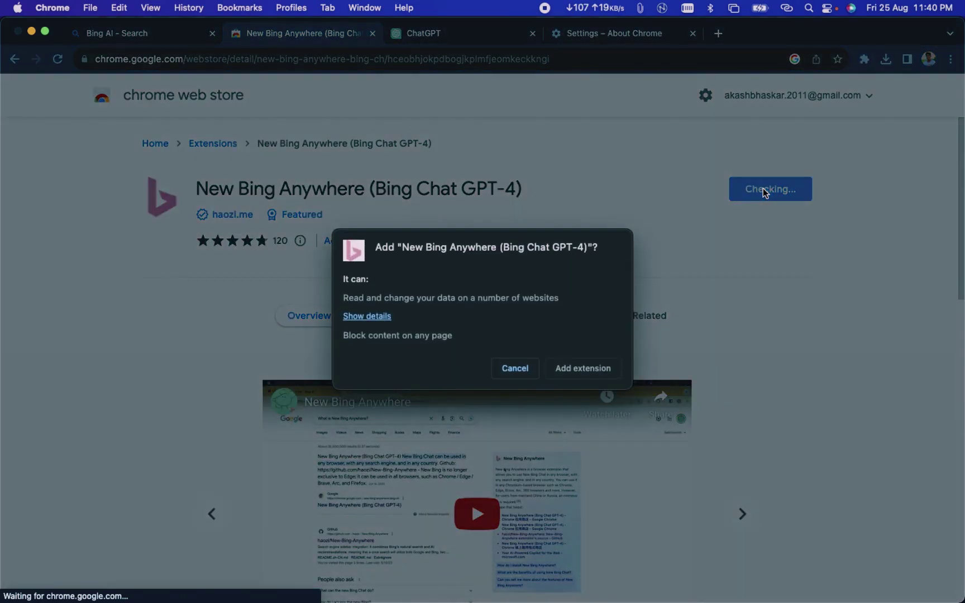
left_click(571, 367)
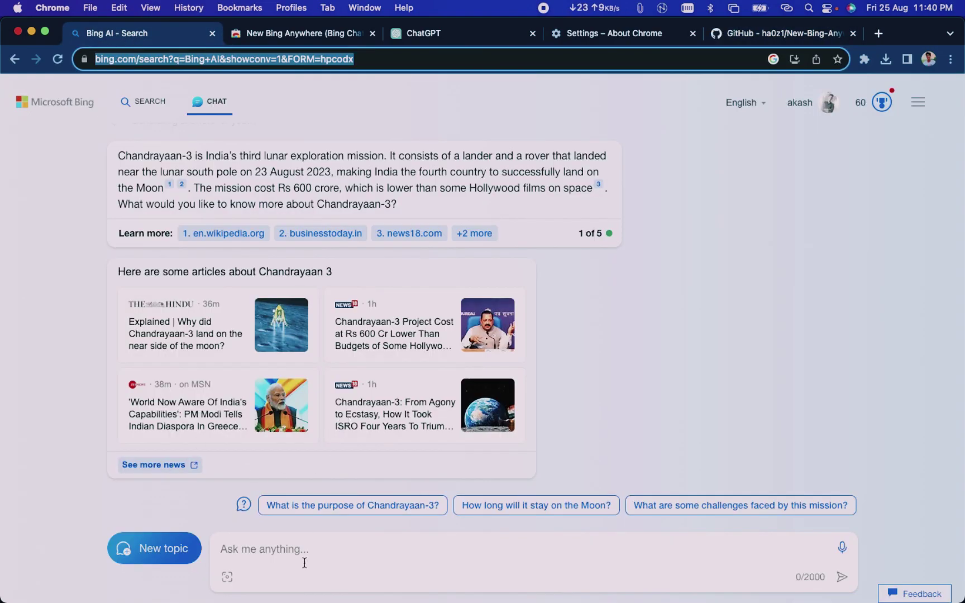
- Ask Bing Chat to 'generate image of a dog playing with ball', view one result full size, and return to the chat
left_click(305, 556)
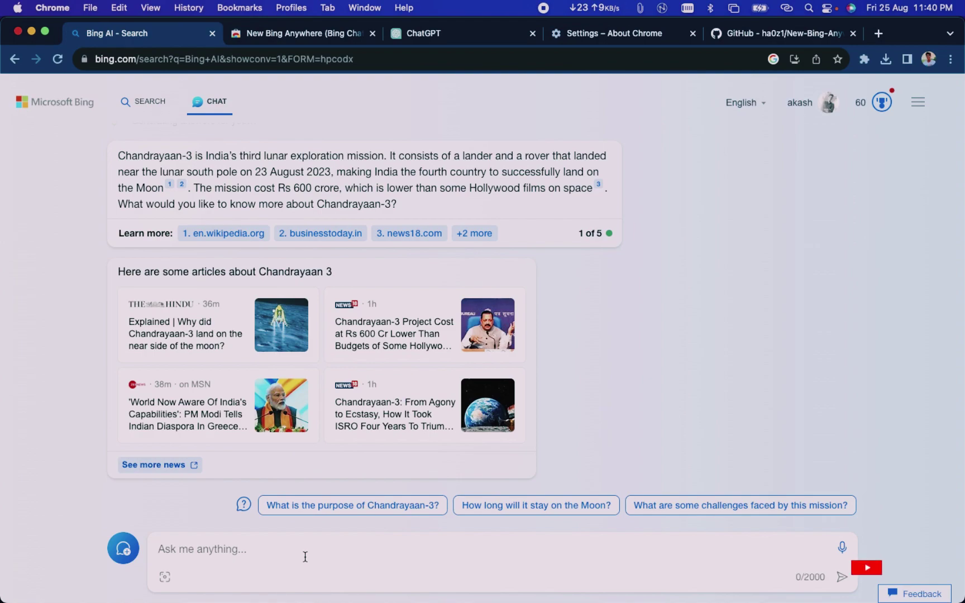
type("gener")
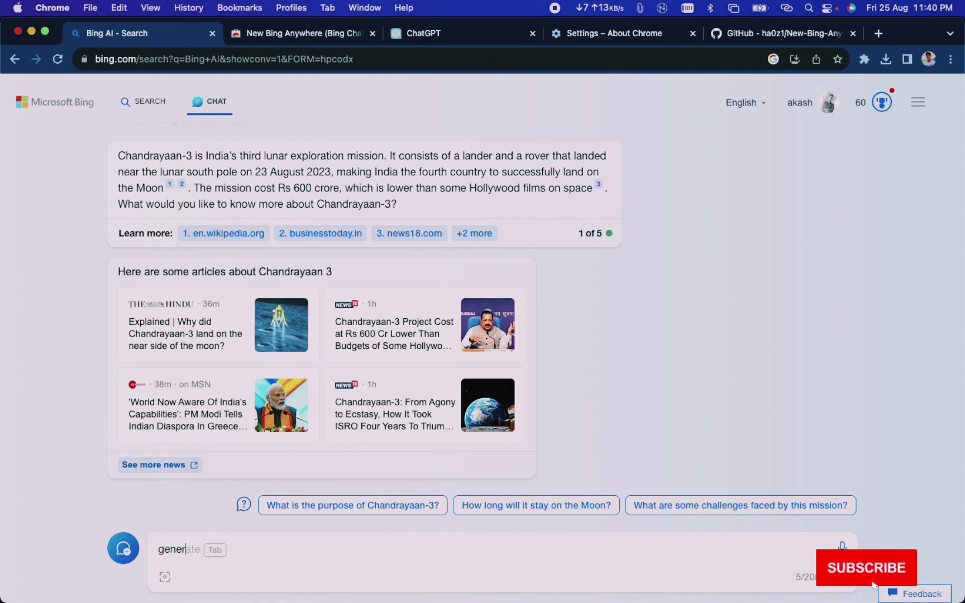
type("ate  image o")
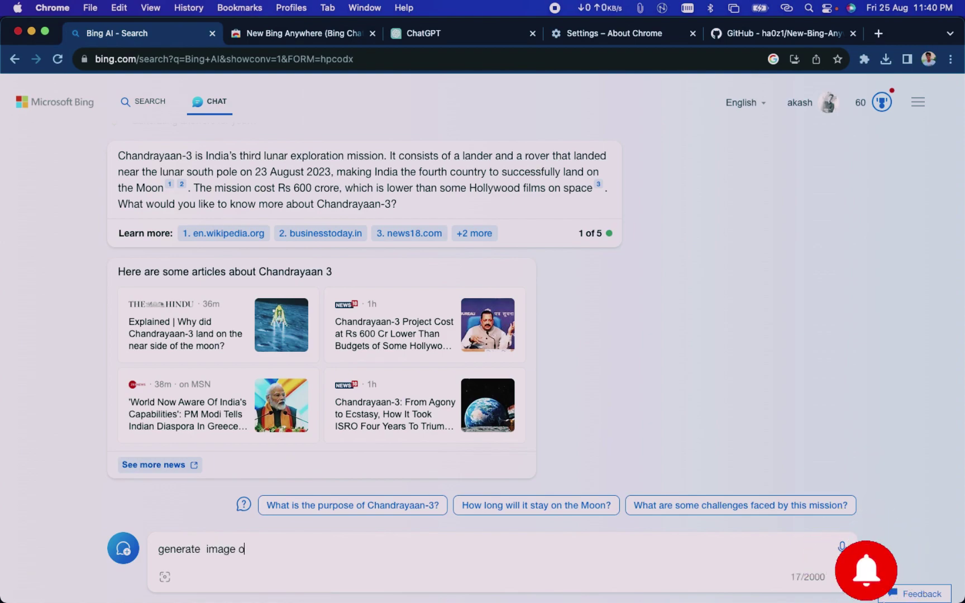
type("f a dog ")
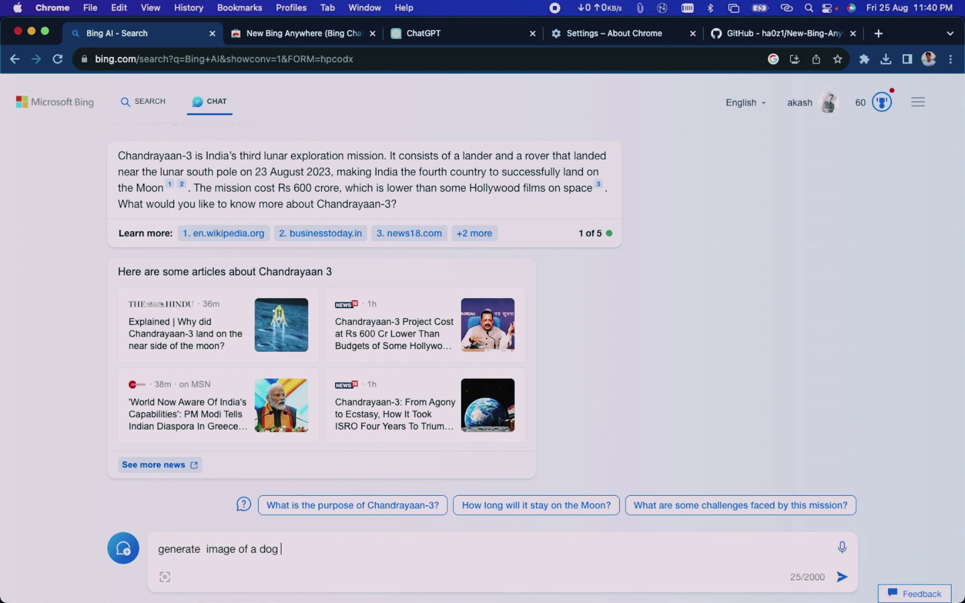
type("playi")
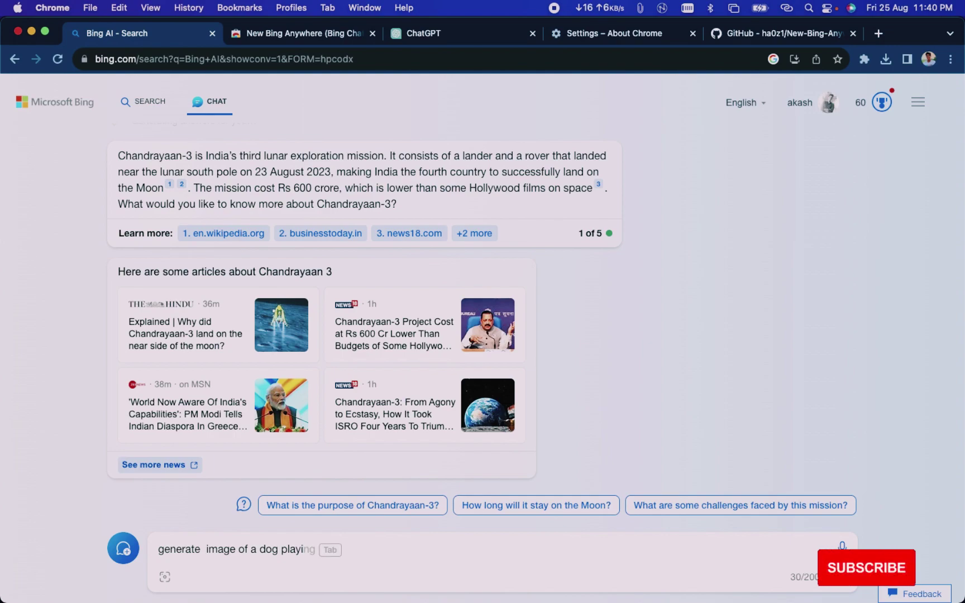
type(" with ba")
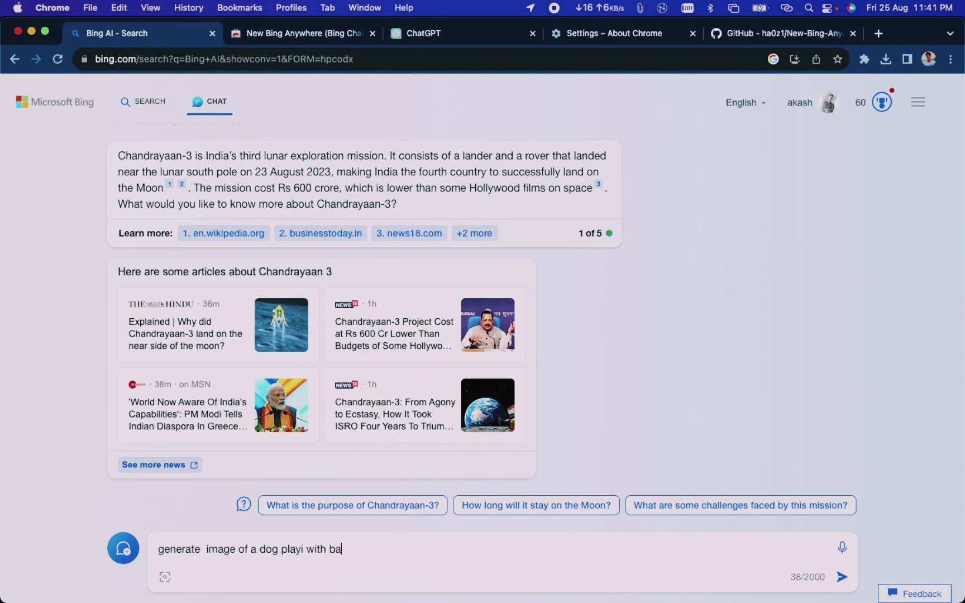
key("Return")
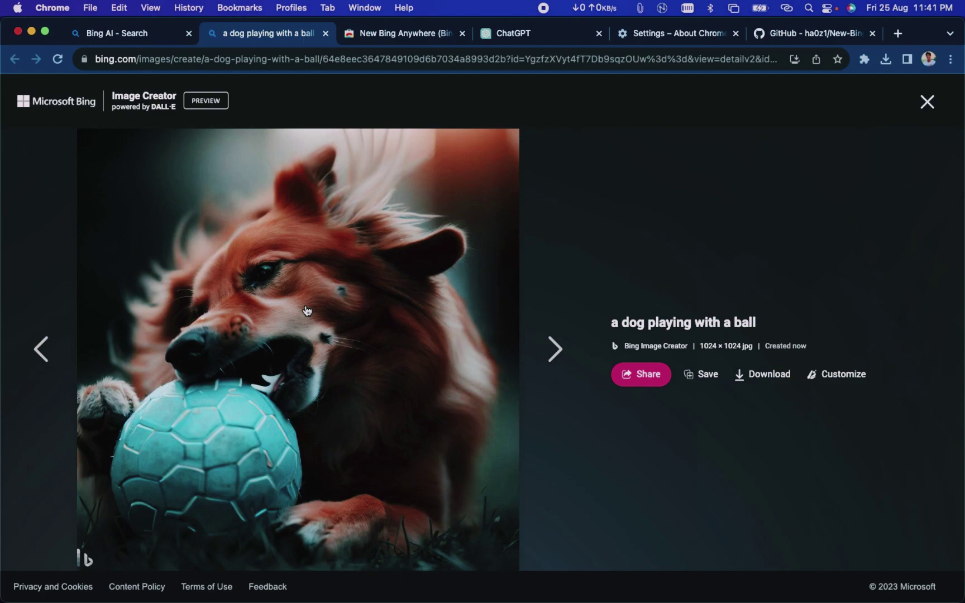
key("ctrl+shift+Tab")
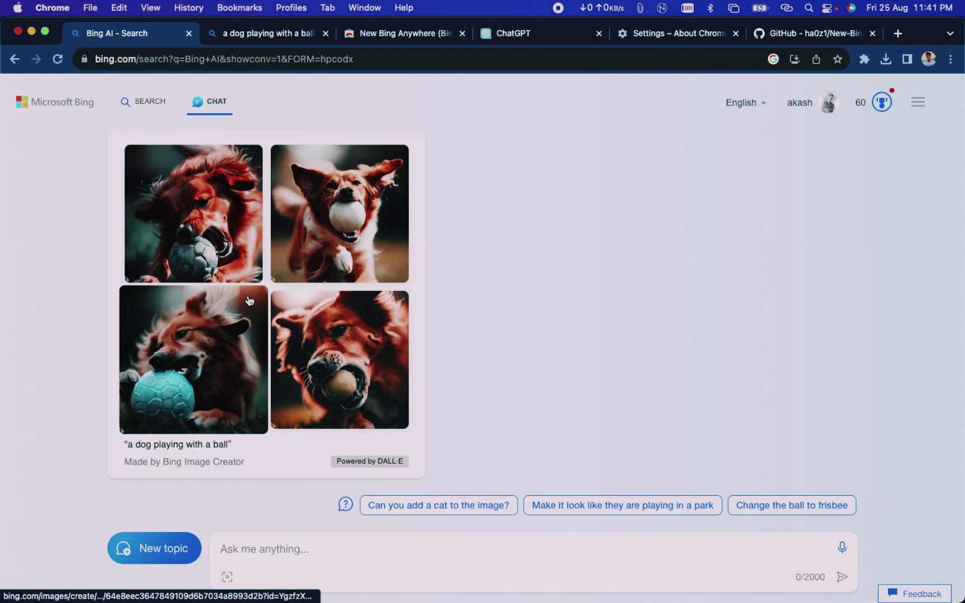